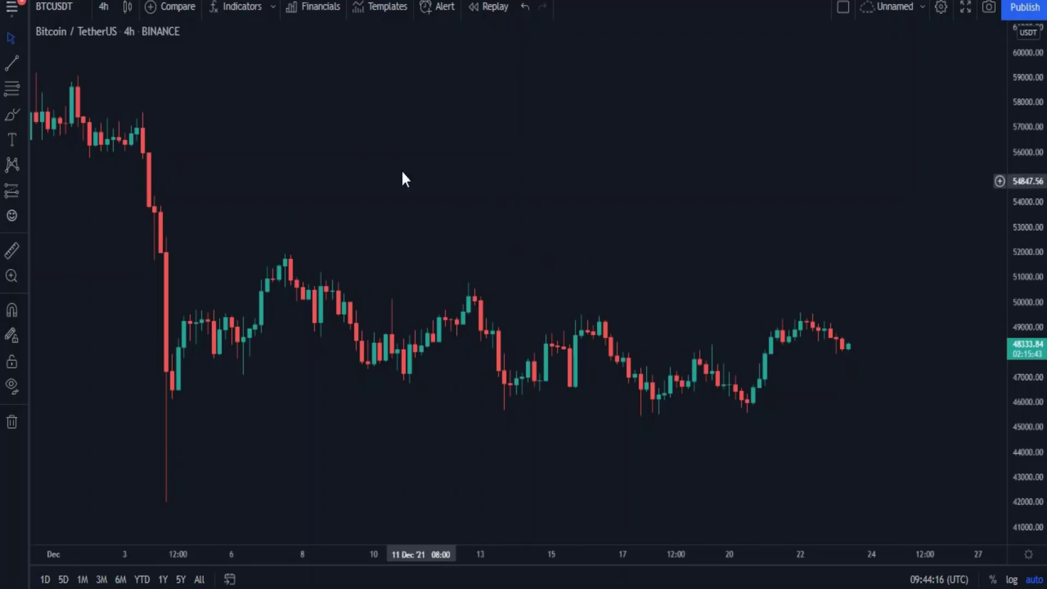
Step: Search Indicators for 'BOOM' and add Boom Hunter Pro to the BTCUSDT 4h chart
{"action": "left_click", "coordinate": [233, 6]}
{"action": "left_click_drag", "start_coordinate": [552, 129], "coordinate": [539, 91]}
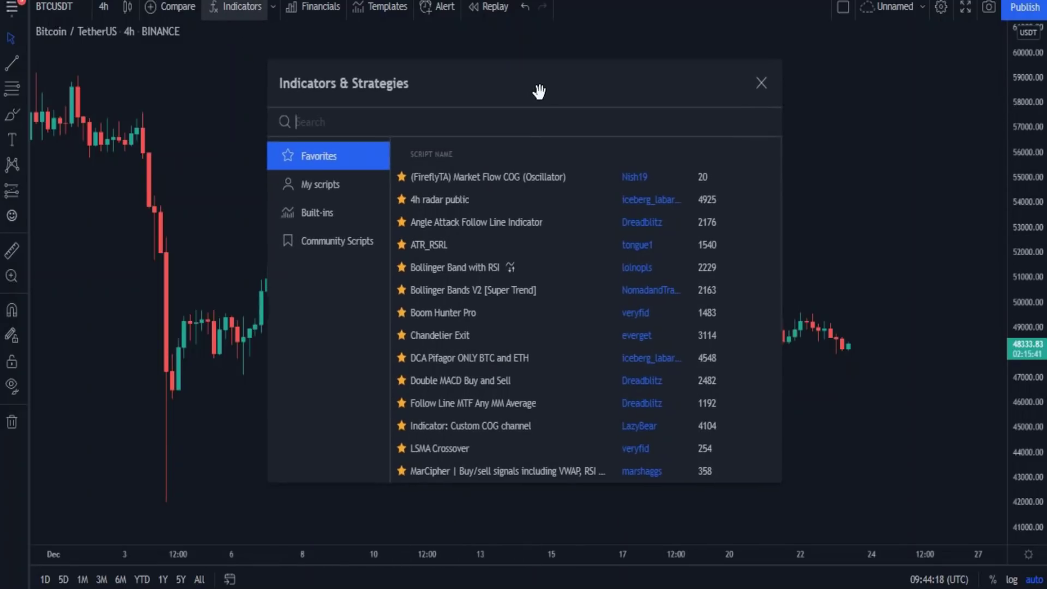
{"action": "type", "text": "BOOM"}
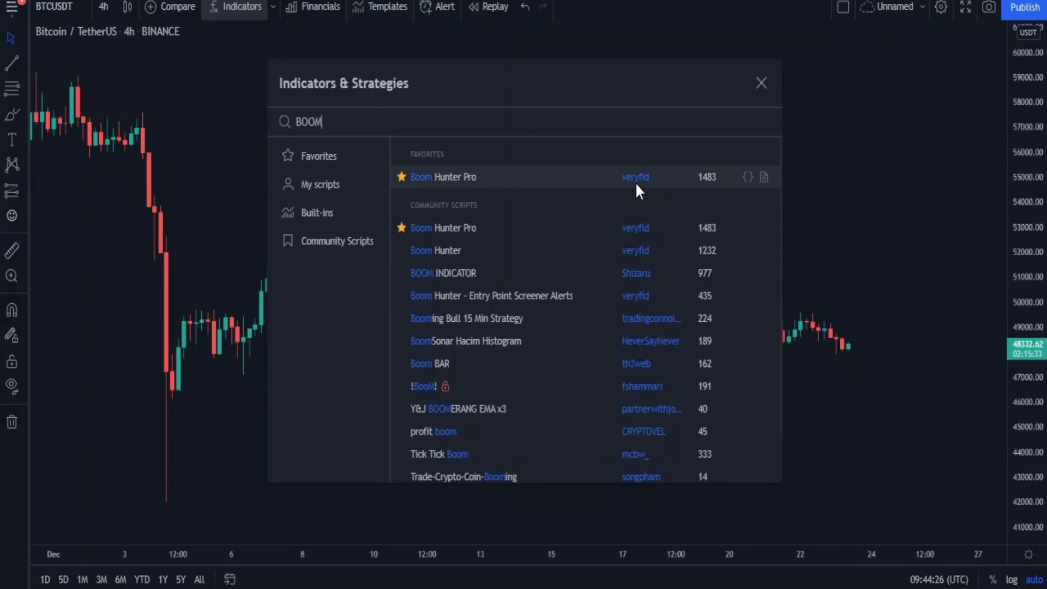
{"action": "left_click", "coordinate": [501, 181]}
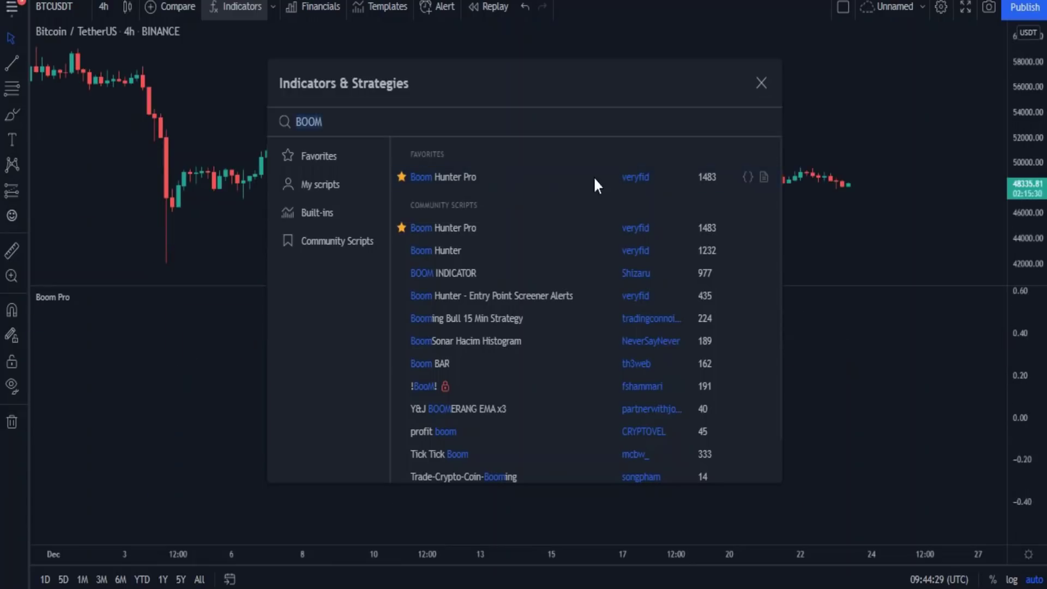
{"action": "left_click", "coordinate": [761, 83]}
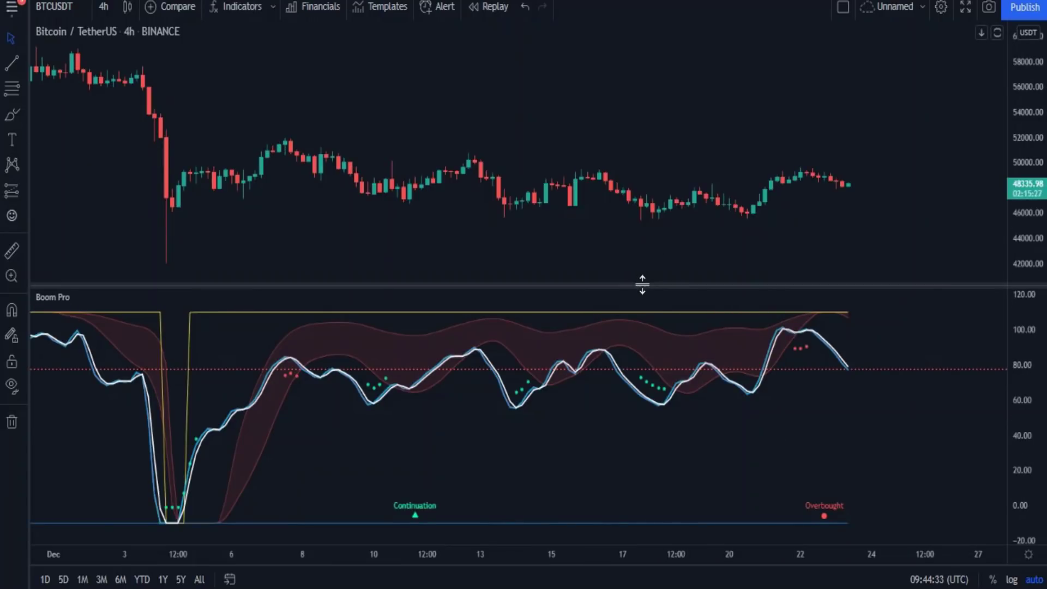
Step: Enlarge the Boom Pro pane and pan the chart from mid-November toward December
{"action": "left_click_drag", "start_coordinate": [642, 284], "coordinate": [642, 225]}
{"action": "left_click_drag", "start_coordinate": [384, 361], "coordinate": [523, 444]}
{"action": "left_click_drag", "start_coordinate": [128, 397], "coordinate": [332, 435]}
{"action": "left_click_drag", "start_coordinate": [801, 427], "coordinate": [561, 434]}
Step: Stretch the price scale and zoom so the chart frames roughly 2–24 December
{"action": "left_click_drag", "start_coordinate": [1026, 295], "coordinate": [1025, 180]}
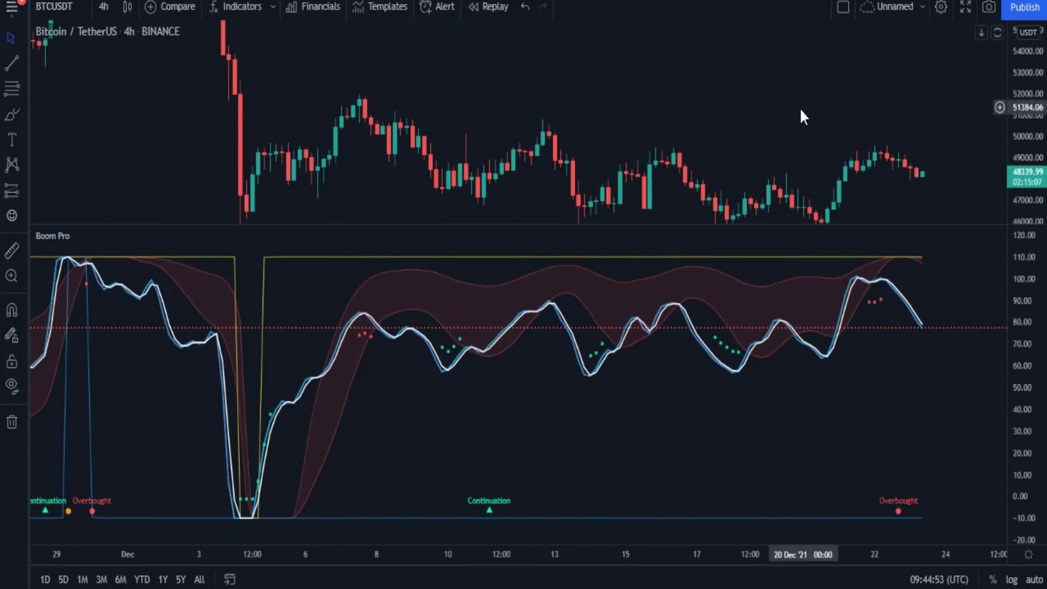
{"action": "left_click_drag", "start_coordinate": [802, 117], "coordinate": [797, 87]}
{"action": "left_click_drag", "start_coordinate": [794, 222], "coordinate": [796, 233]}
{"action": "scroll", "coordinate": [931, 106], "scroll_direction": "up", "scroll_amount": 3}
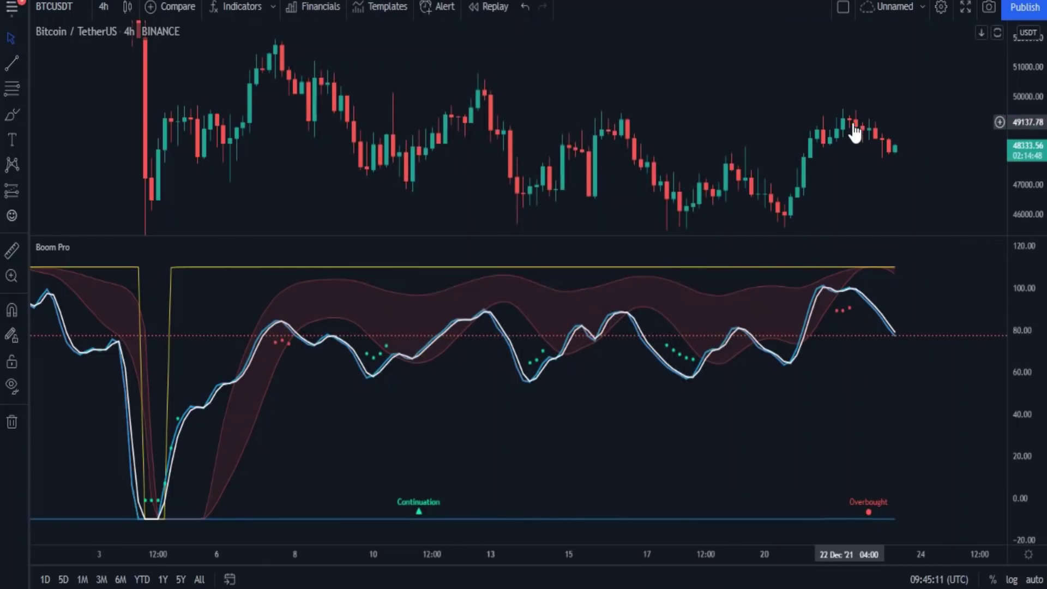
Step: Pan back through November to late October, showing Short and Long signals around the 8 Nov peak
{"action": "left_click_drag", "start_coordinate": [273, 206], "coordinate": [666, 201]}
{"action": "left_click_drag", "start_coordinate": [461, 153], "coordinate": [474, 166]}
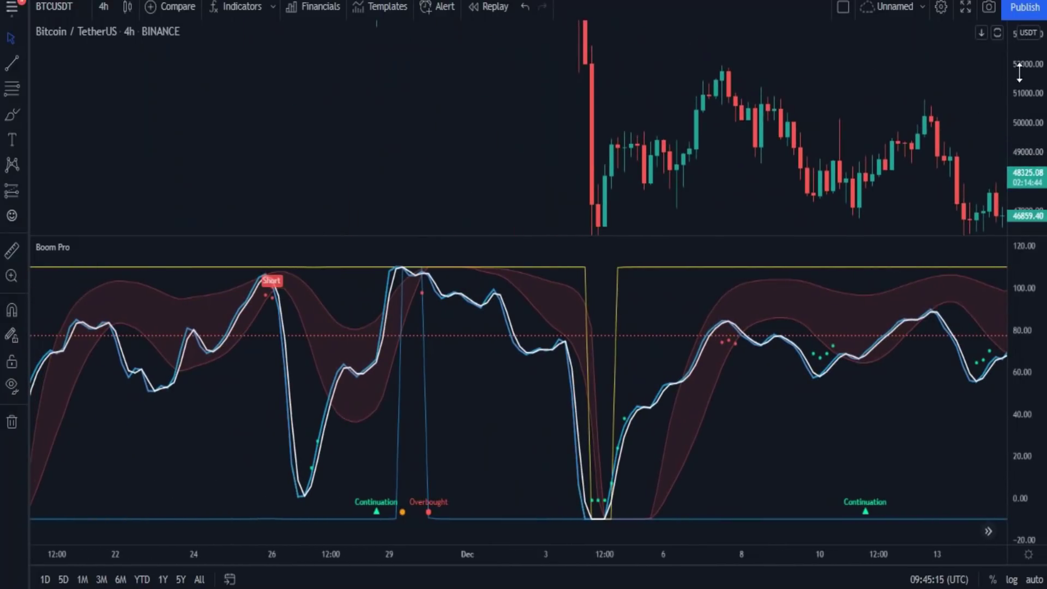
{"action": "left_click_drag", "start_coordinate": [480, 61], "coordinate": [491, 491]}
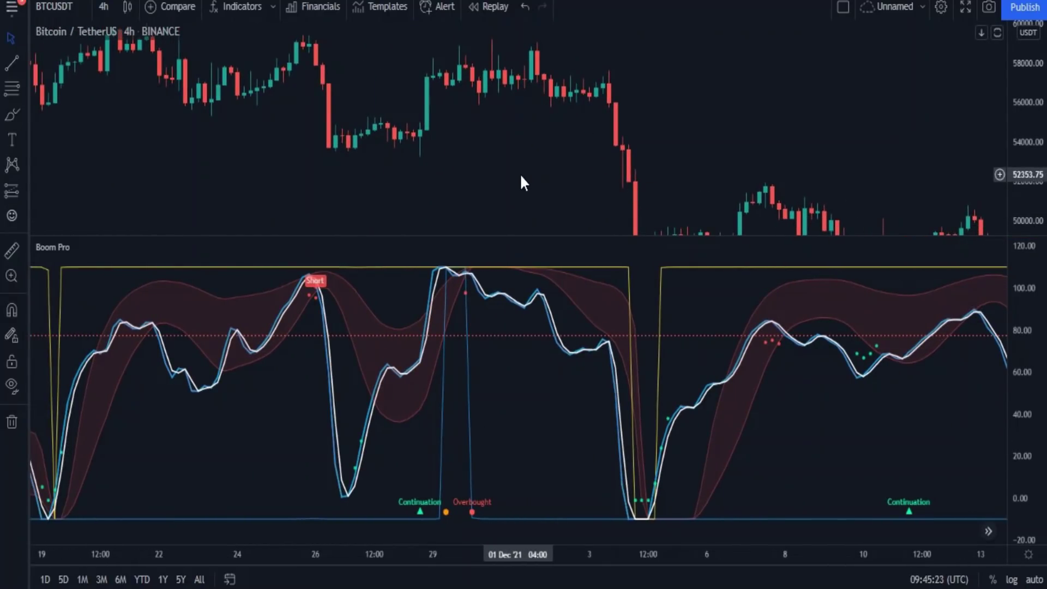
{"action": "scroll", "coordinate": [519, 180], "scroll_direction": "left", "scroll_amount": 5}
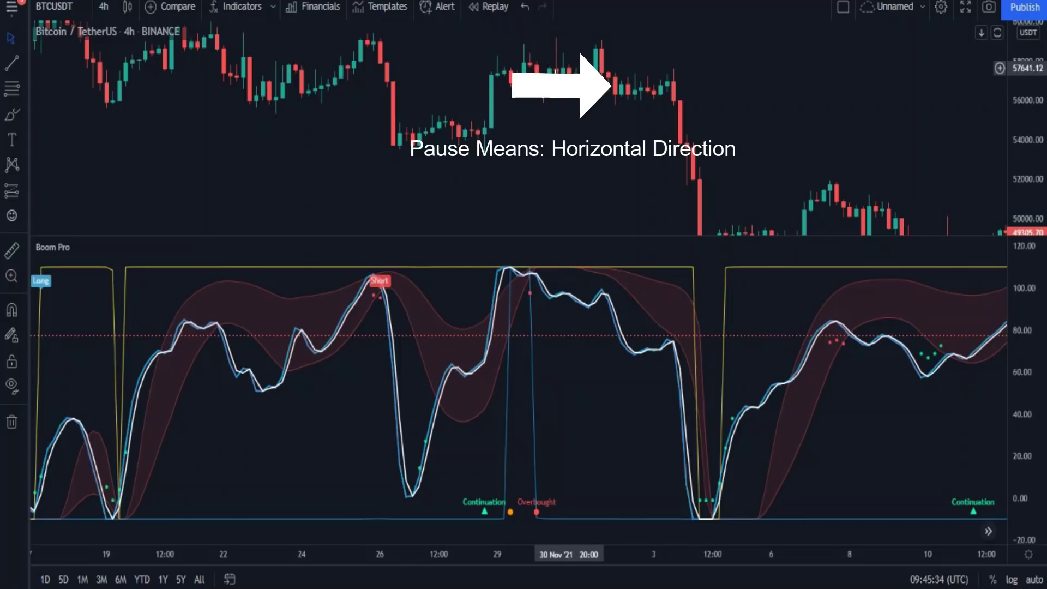
{"action": "left_click_drag", "start_coordinate": [264, 169], "coordinate": [600, 173]}
{"action": "left_click_drag", "start_coordinate": [303, 81], "coordinate": [514, 178]}
{"action": "mouse_move", "coordinate": [513, 526]}
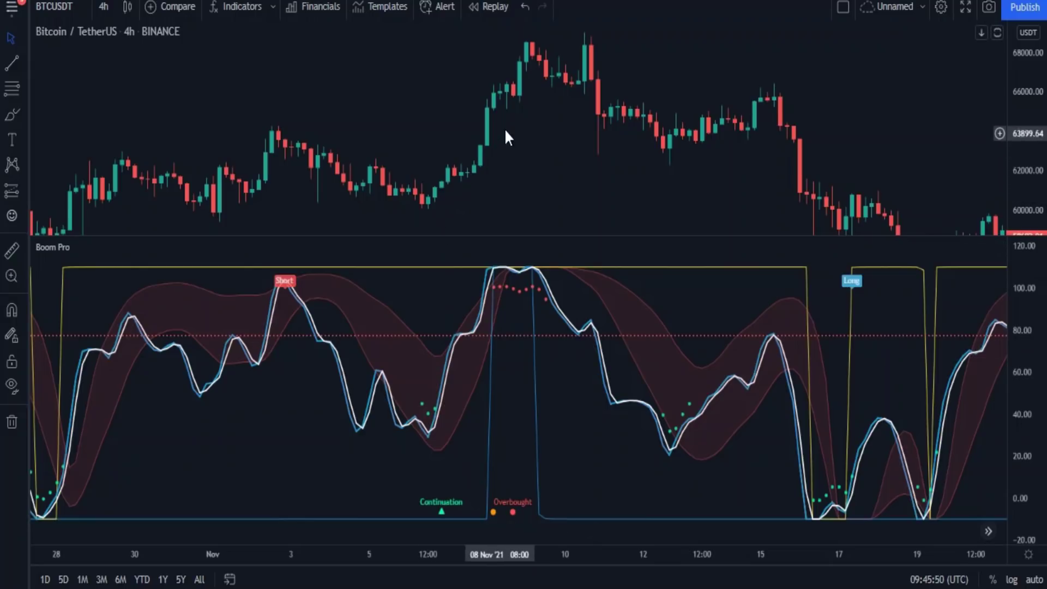
Step: Pan back through October to late September, reviewing the paired Long labels near 21 Sep
{"action": "left_click_drag", "start_coordinate": [181, 112], "coordinate": [643, 86]}
{"action": "left_click_drag", "start_coordinate": [305, 101], "coordinate": [505, 87]}
{"action": "left_click_drag", "start_coordinate": [103, 158], "coordinate": [514, 129]}
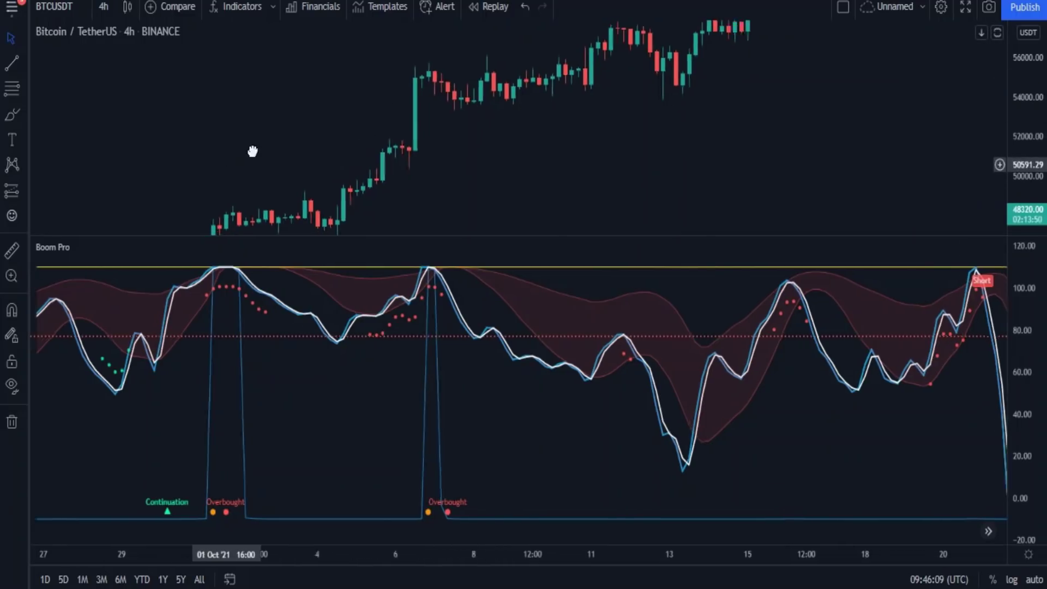
{"action": "left_click_drag", "start_coordinate": [253, 149], "coordinate": [476, 56]}
{"action": "left_click_drag", "start_coordinate": [430, 168], "coordinate": [479, 101]}
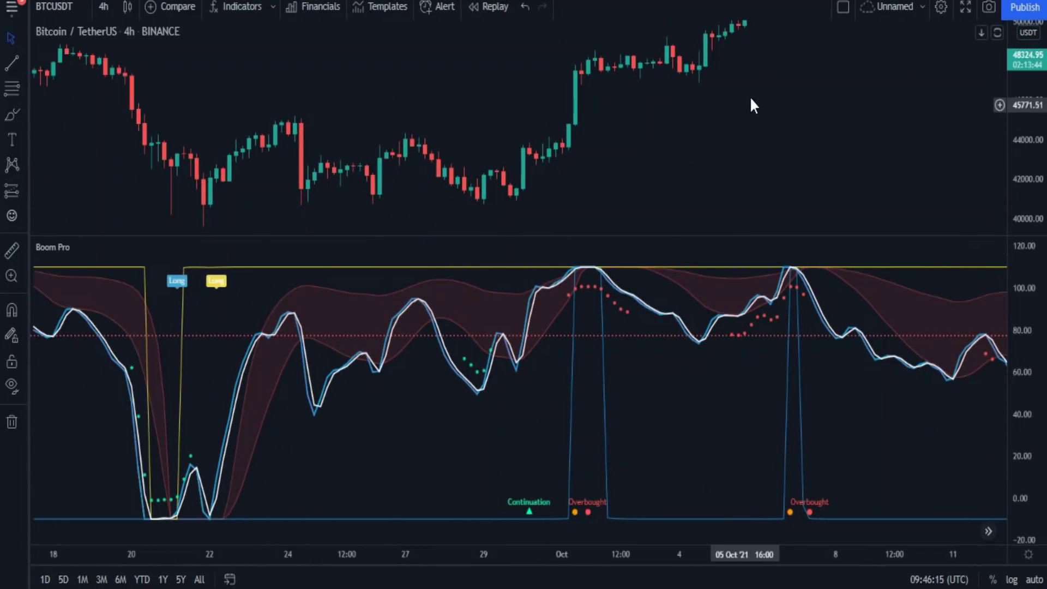
{"action": "left_click_drag", "start_coordinate": [461, 155], "coordinate": [486, 174]}
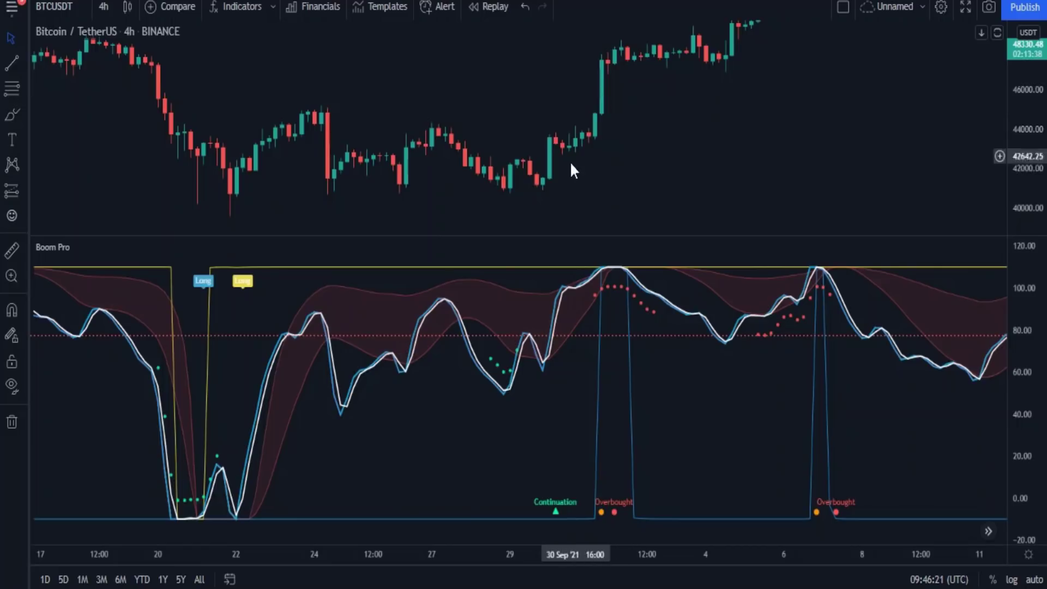
Step: Reveal late August to mid-September, then move forward again toward September–October
{"action": "left_click_drag", "start_coordinate": [431, 202], "coordinate": [785, 187]}
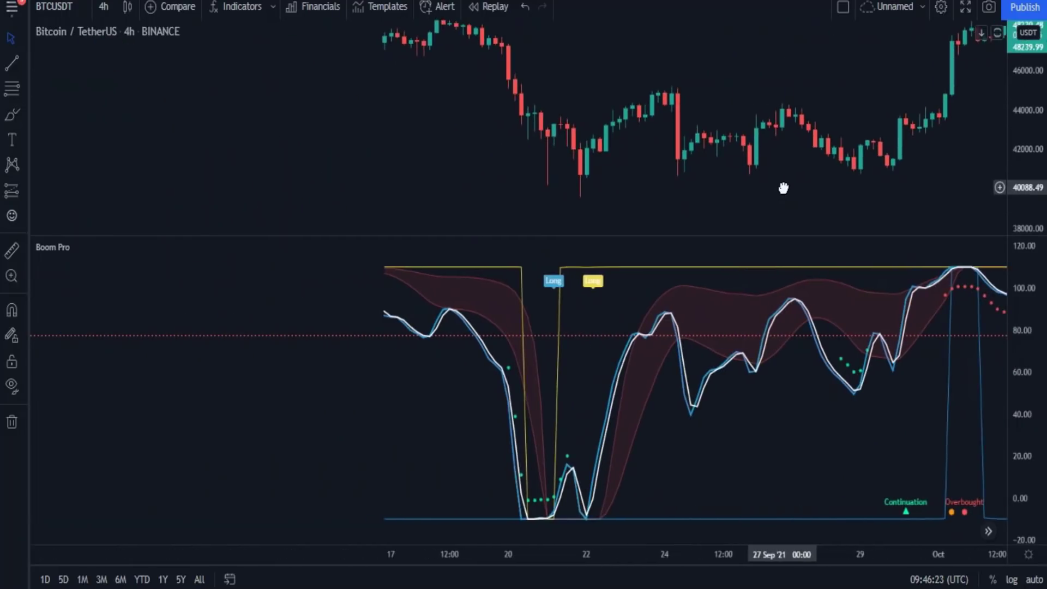
{"action": "left_click_drag", "start_coordinate": [284, 188], "coordinate": [686, 187]}
{"action": "left_click_drag", "start_coordinate": [382, 186], "coordinate": [583, 228]}
{"action": "left_click_drag", "start_coordinate": [547, 129], "coordinate": [681, 256]}
{"action": "left_click_drag", "start_coordinate": [607, 202], "coordinate": [312, 204]}
{"action": "left_click", "coordinate": [393, 506]}
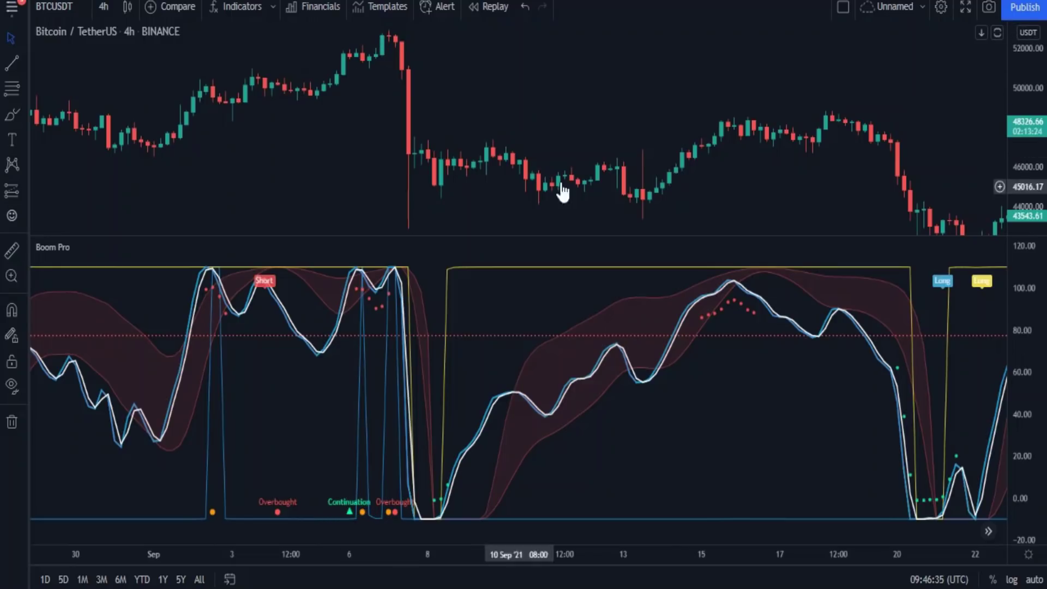
{"action": "left_click_drag", "start_coordinate": [673, 229], "coordinate": [446, 381]}
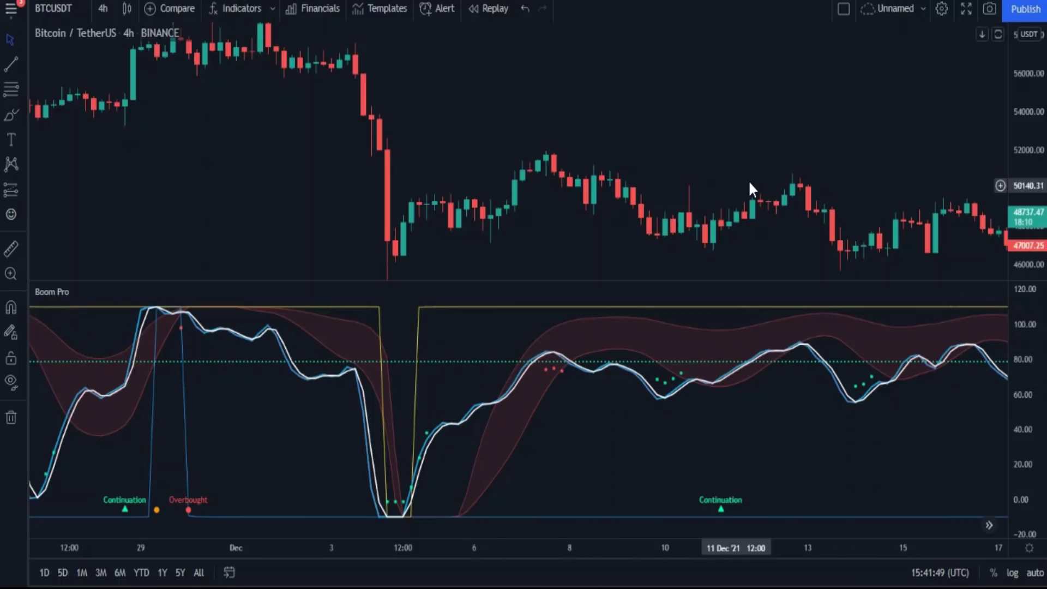
Step: Zoom slightly and pan across 16 Nov–9 Dec to review the 17 Nov Long and 26 Nov Short
{"action": "scroll", "coordinate": [538, 240], "scroll_direction": "up", "scroll_amount": 1}
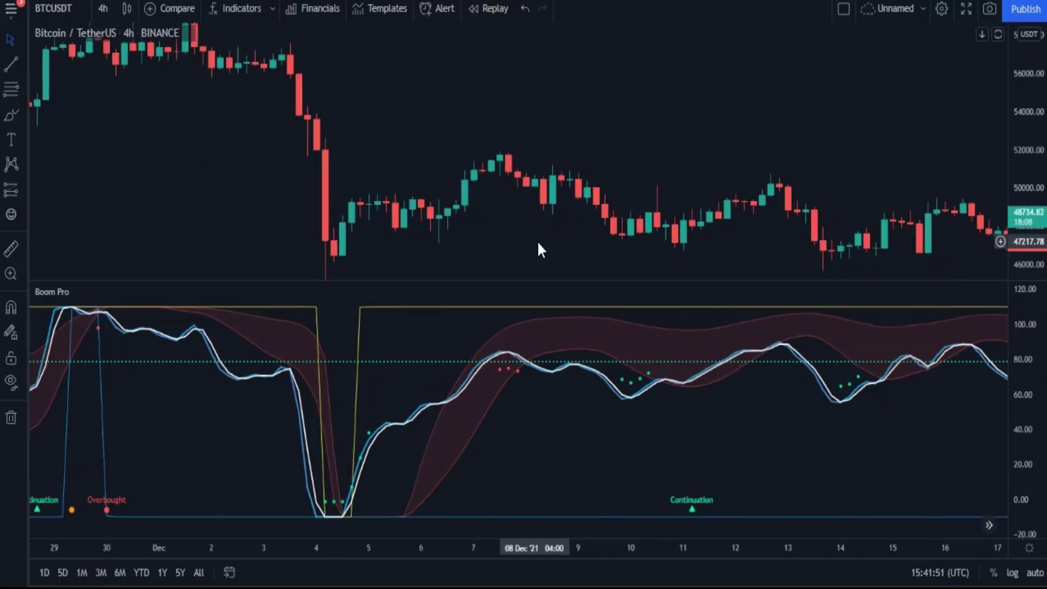
{"action": "left_click_drag", "start_coordinate": [466, 233], "coordinate": [499, 268]}
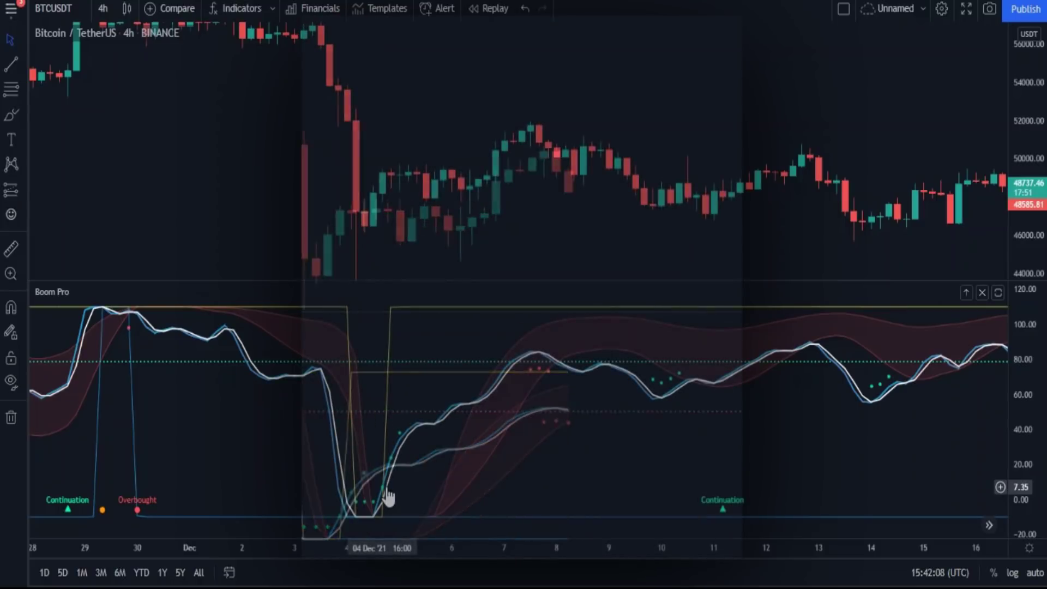
{"action": "left_click_drag", "start_coordinate": [227, 133], "coordinate": [442, 269]}
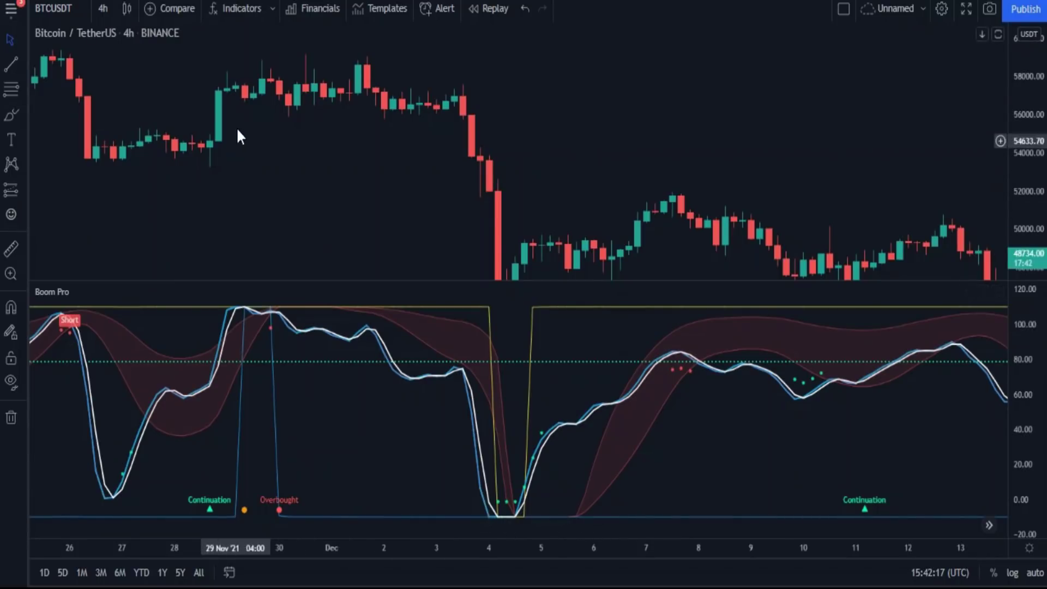
{"action": "left_click_drag", "start_coordinate": [140, 212], "coordinate": [392, 187]}
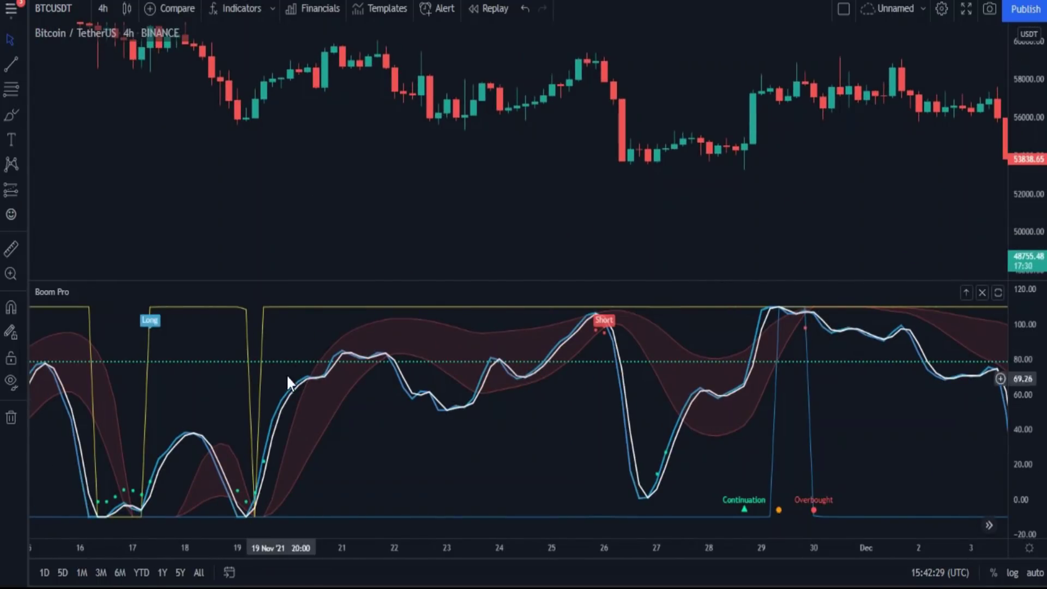
{"action": "left_click_drag", "start_coordinate": [479, 176], "coordinate": [212, 158]}
{"action": "left_click_drag", "start_coordinate": [362, 217], "coordinate": [486, 215]}
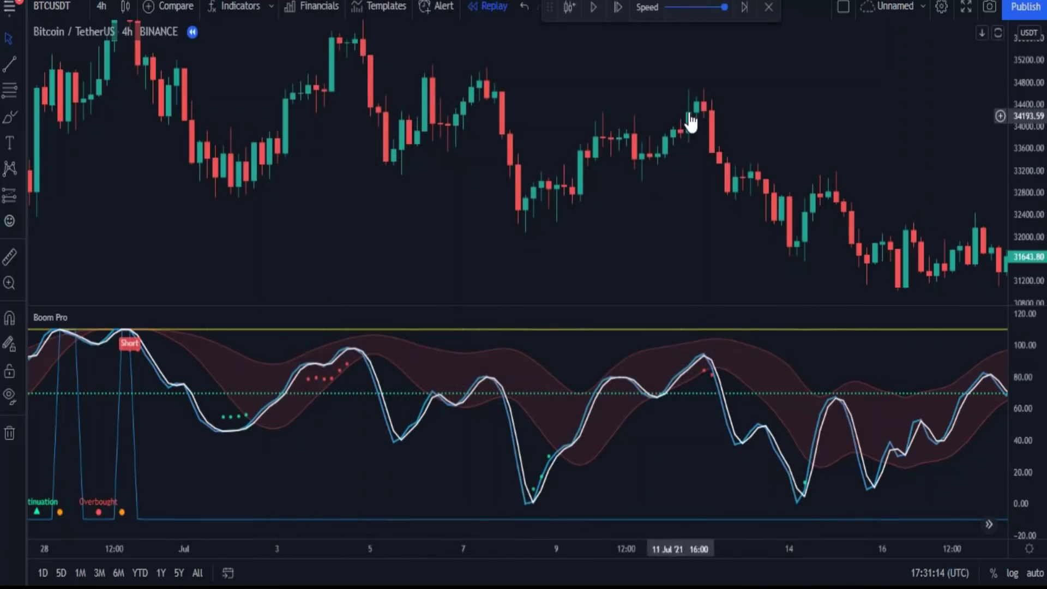
Step: Pan the replay back to 21 June bars and step the replay forward a few bars
{"action": "left_click_drag", "start_coordinate": [470, 294], "coordinate": [491, 284]}
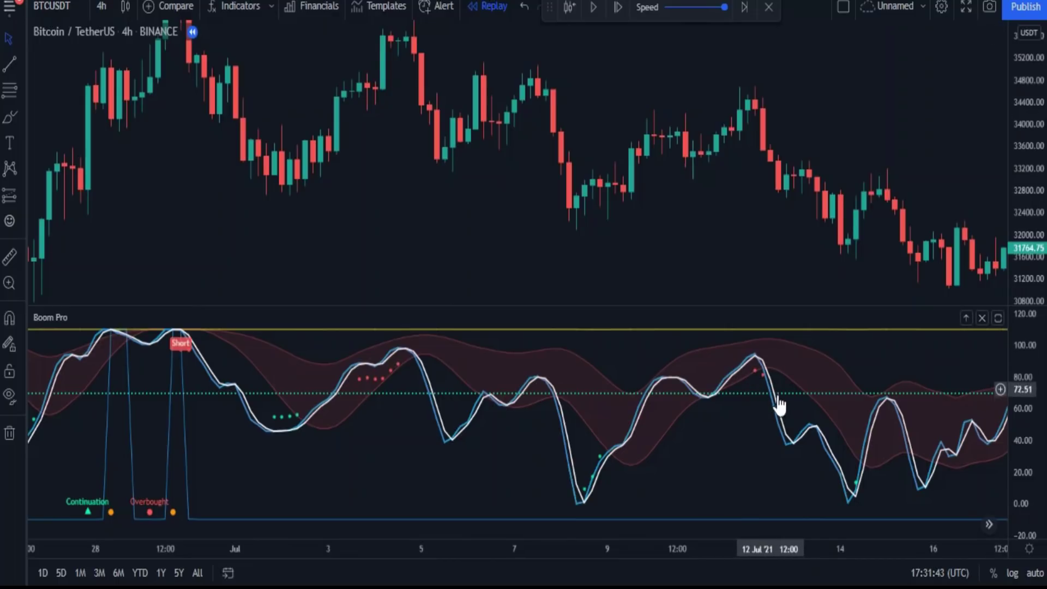
{"action": "left_click_drag", "start_coordinate": [318, 431], "coordinate": [616, 416]}
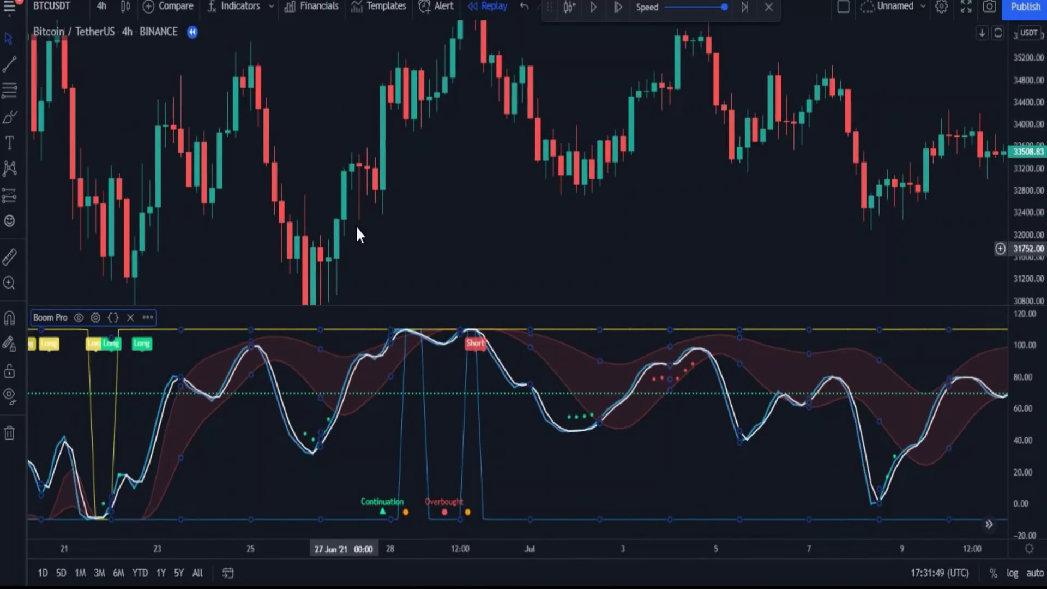
{"action": "left_click_drag", "start_coordinate": [210, 224], "coordinate": [622, 224]}
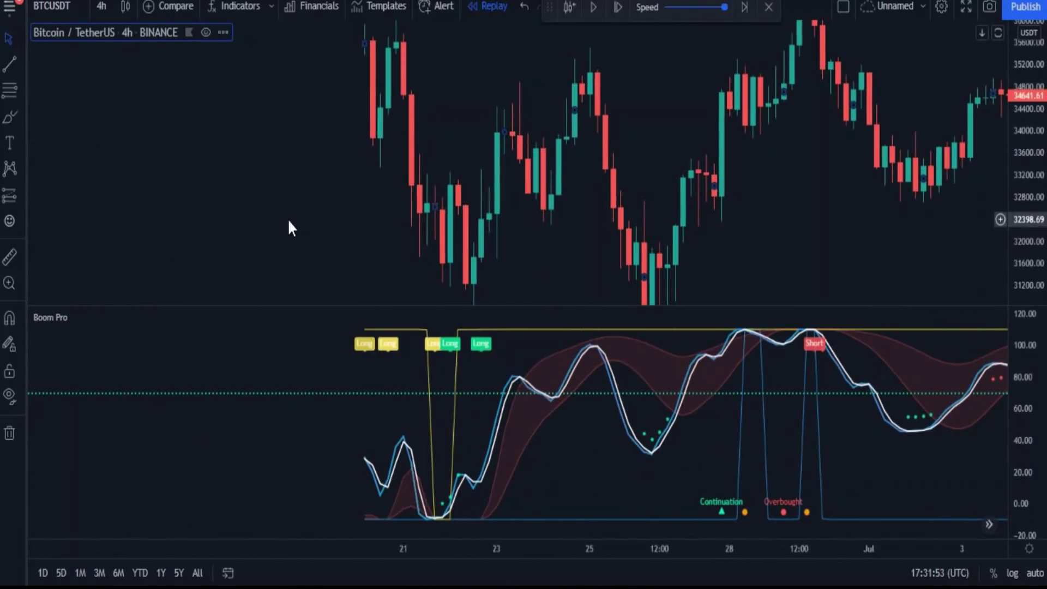
{"action": "key", "text": "shift+Right"}
{"action": "key", "text": "shift+Right"}
{"action": "key", "text": "shift+Right"}
{"action": "key", "text": "shift+Right"}
{"action": "key", "text": "shift+Right"}
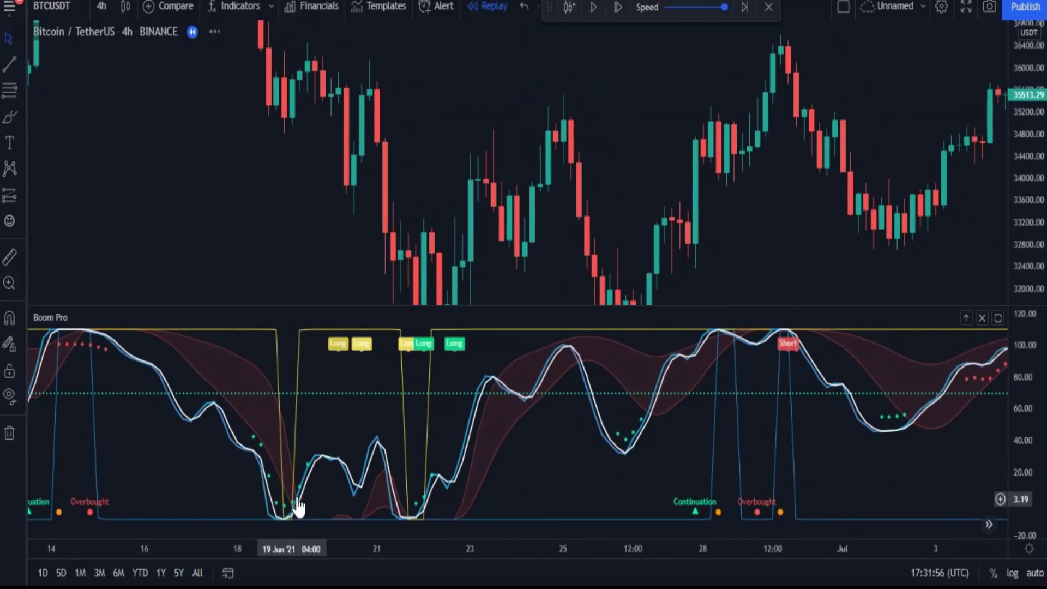
Step: Pan further back to mid-June, showing the price peak and the 19–22 June Longs
{"action": "left_click_drag", "start_coordinate": [290, 187], "coordinate": [374, 187]}
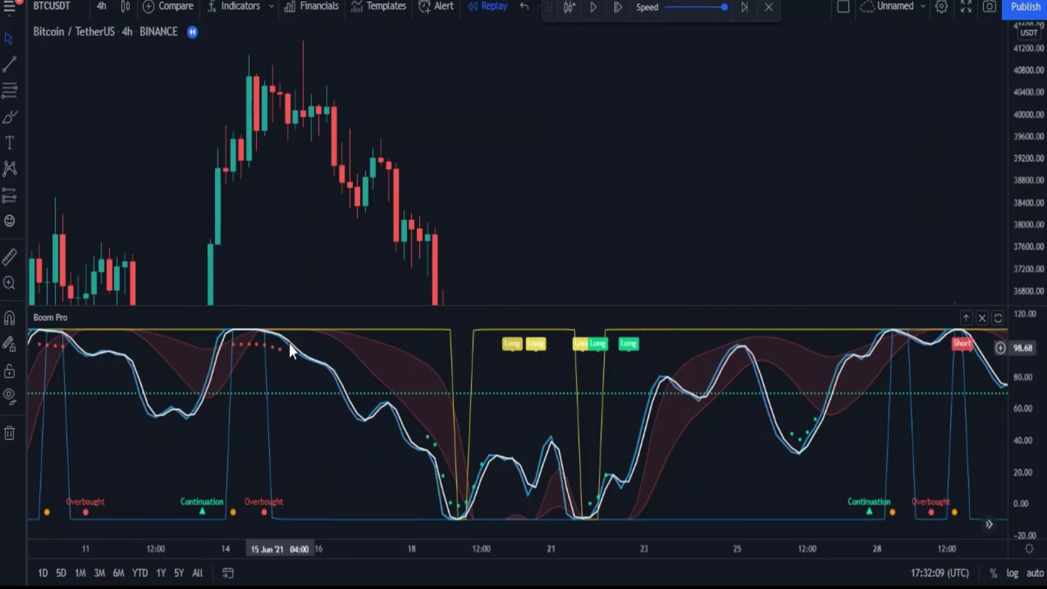
{"action": "left_click_drag", "start_coordinate": [330, 184], "coordinate": [325, 141]}
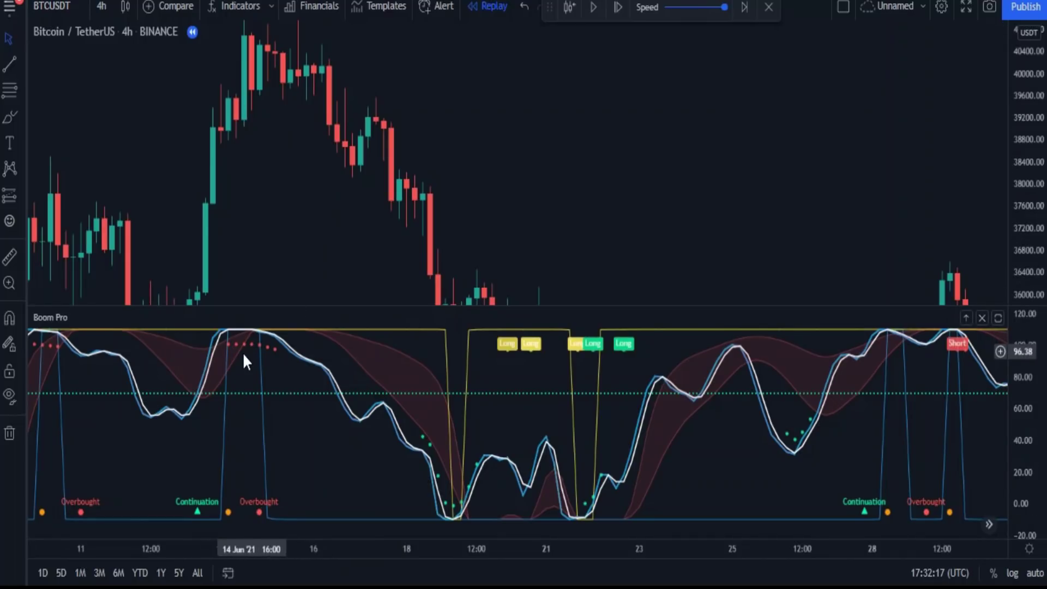
{"action": "left_click_drag", "start_coordinate": [303, 248], "coordinate": [320, 218]}
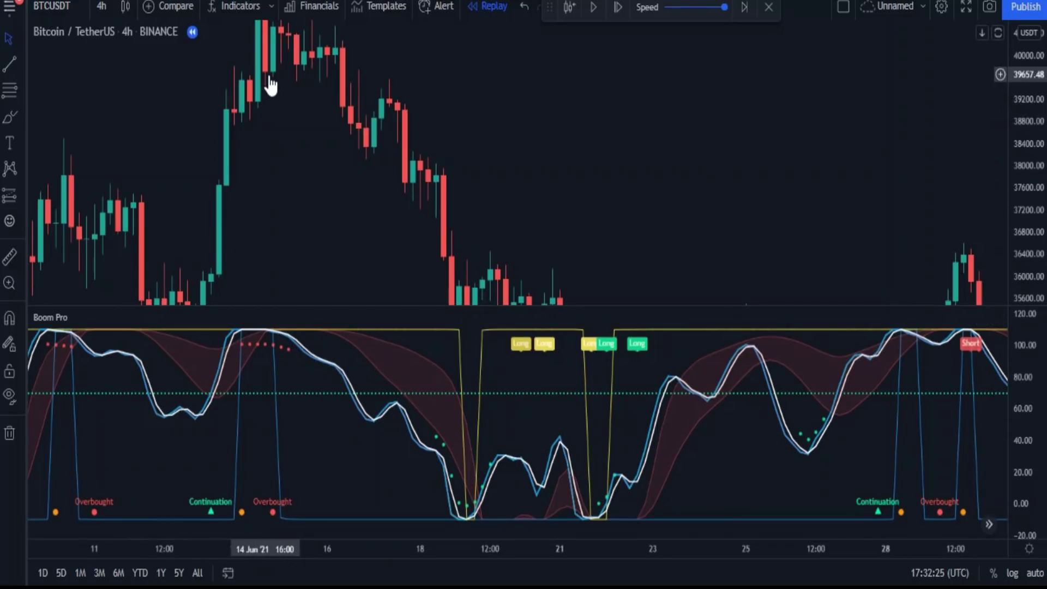
{"action": "left_click_drag", "start_coordinate": [148, 273], "coordinate": [181, 272]}
{"action": "scroll", "coordinate": [181, 273], "scroll_direction": "right", "scroll_amount": 15}
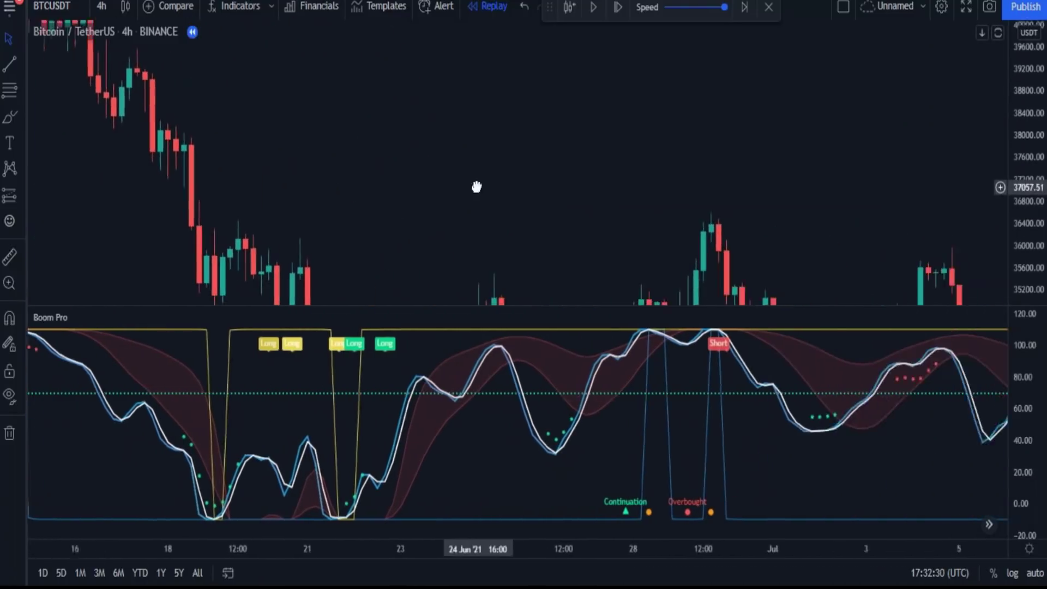
Step: Zoom in and move forward through mid-July, where Boom Pro shows no new Long or Short
{"action": "scroll", "coordinate": [627, 474], "scroll_direction": "right", "scroll_amount": 10}
{"action": "scroll", "coordinate": [335, 456], "scroll_direction": "up", "scroll_amount": 3}
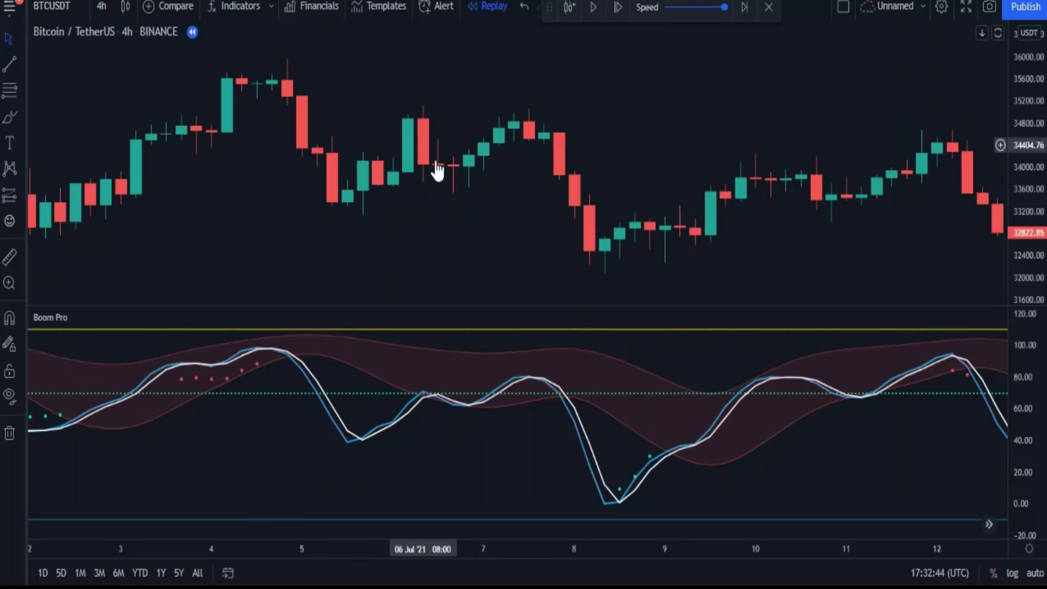
{"action": "left_click_drag", "start_coordinate": [772, 267], "coordinate": [532, 222]}
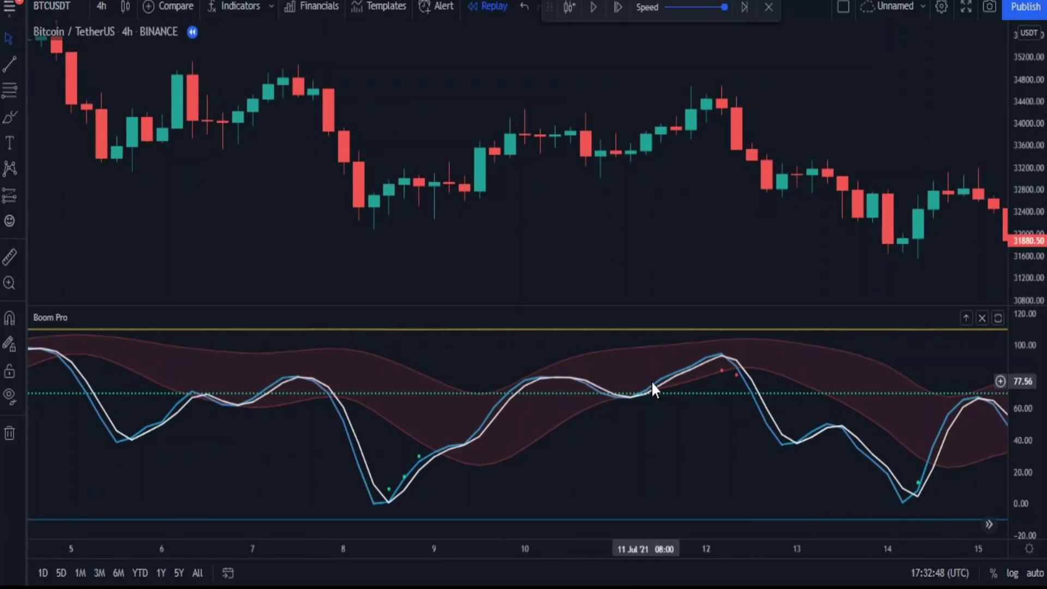
{"action": "left_click_drag", "start_coordinate": [901, 290], "coordinate": [662, 259]}
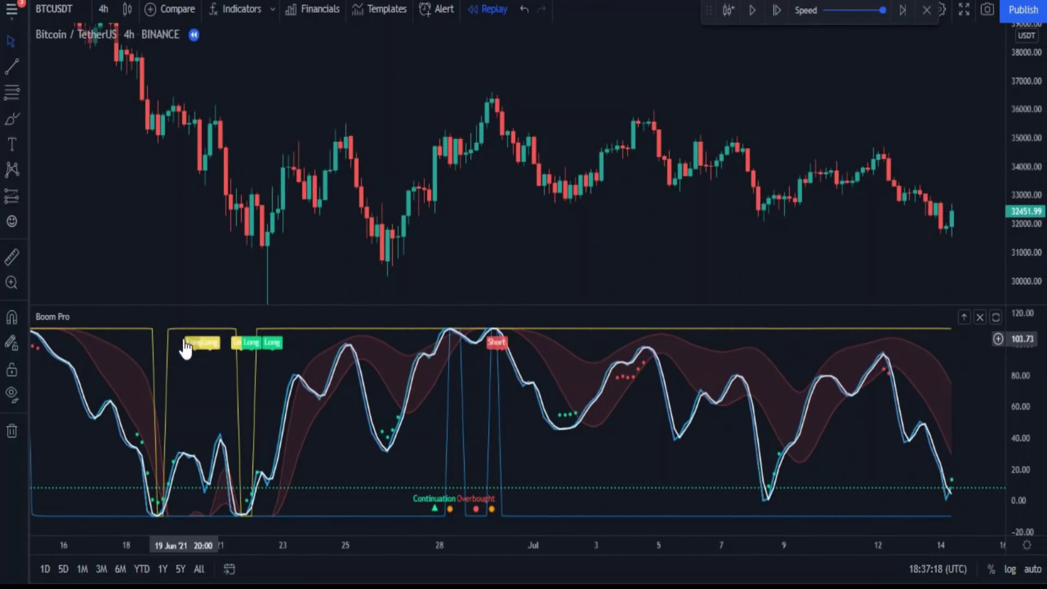
Step: Pan the replay back through June to 5 May–3 June, showing the 12–14 May Longs and 26 May Short
{"action": "left_click_drag", "start_coordinate": [392, 352], "coordinate": [491, 361]}
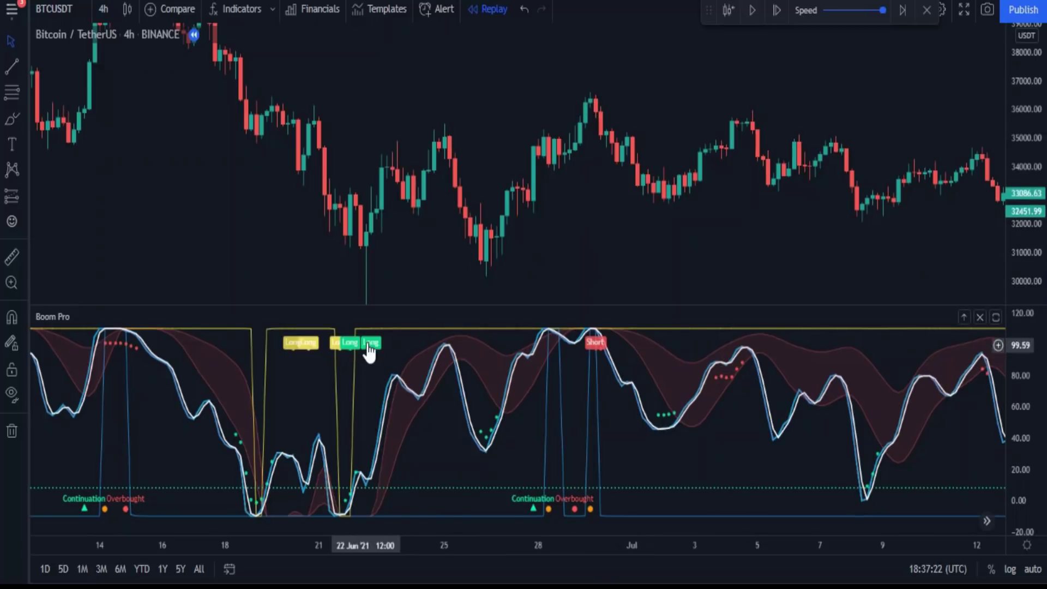
{"action": "left_click_drag", "start_coordinate": [190, 215], "coordinate": [373, 227]}
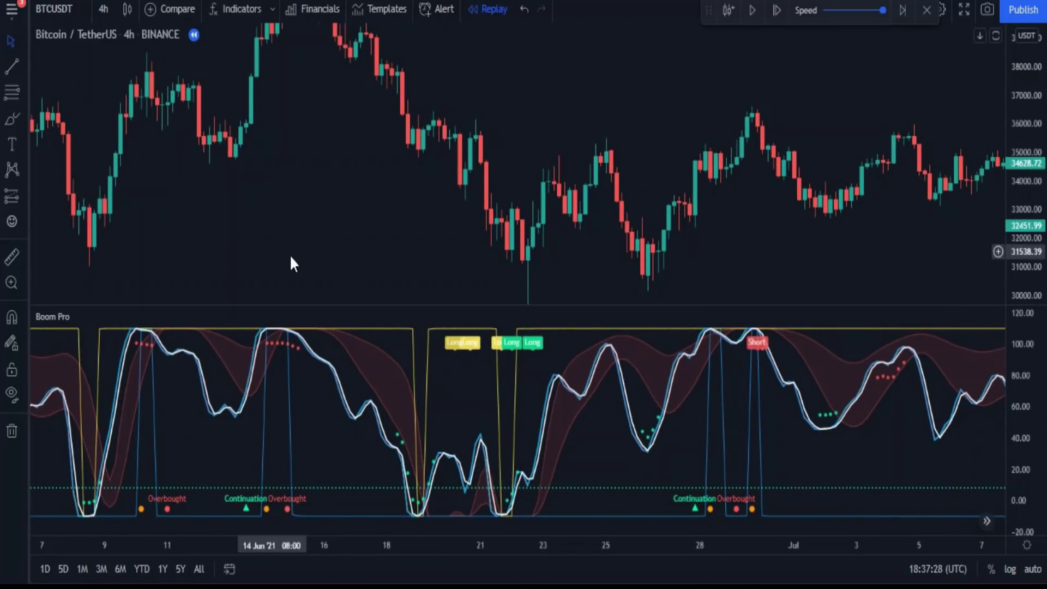
{"action": "left_click_drag", "start_coordinate": [277, 251], "coordinate": [602, 252]}
{"action": "left_click_drag", "start_coordinate": [267, 248], "coordinate": [420, 250]}
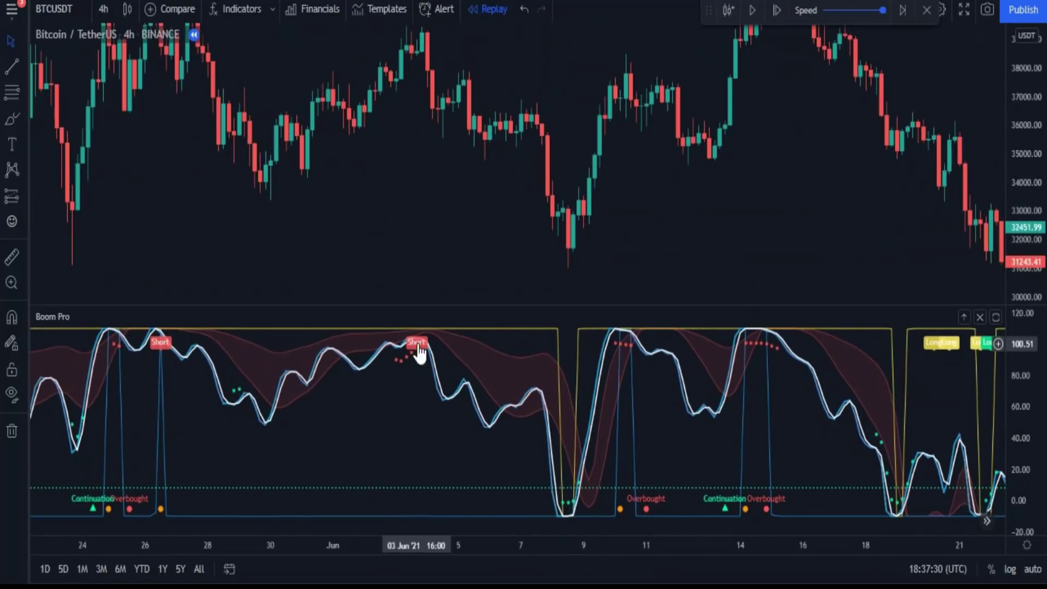
{"action": "left_click_drag", "start_coordinate": [255, 213], "coordinate": [436, 316]}
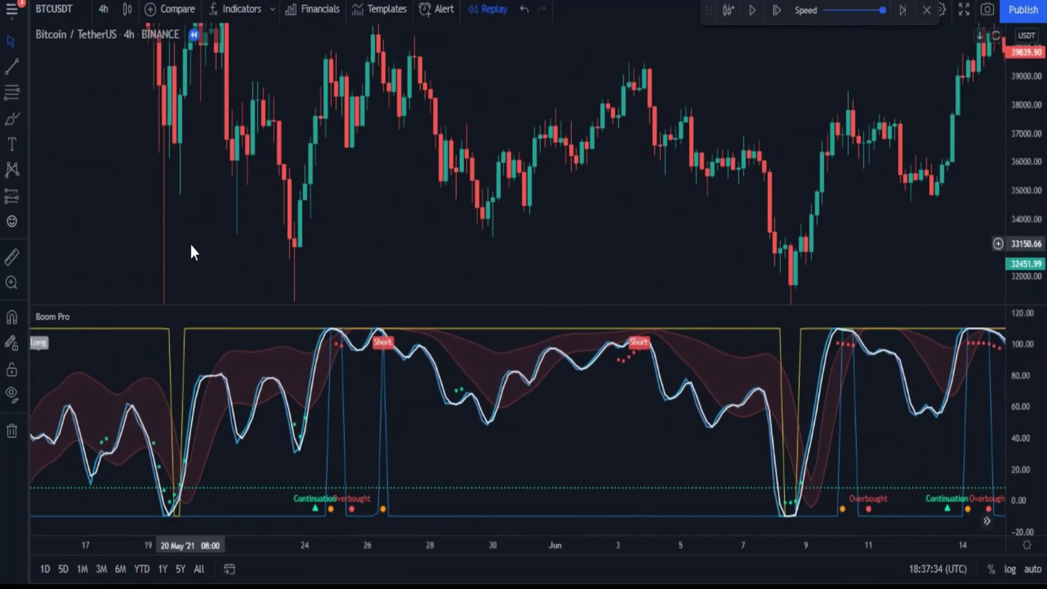
{"action": "left_click_drag", "start_coordinate": [192, 253], "coordinate": [478, 236]}
{"action": "scroll", "coordinate": [305, 103], "scroll_direction": "left", "scroll_amount": 5}
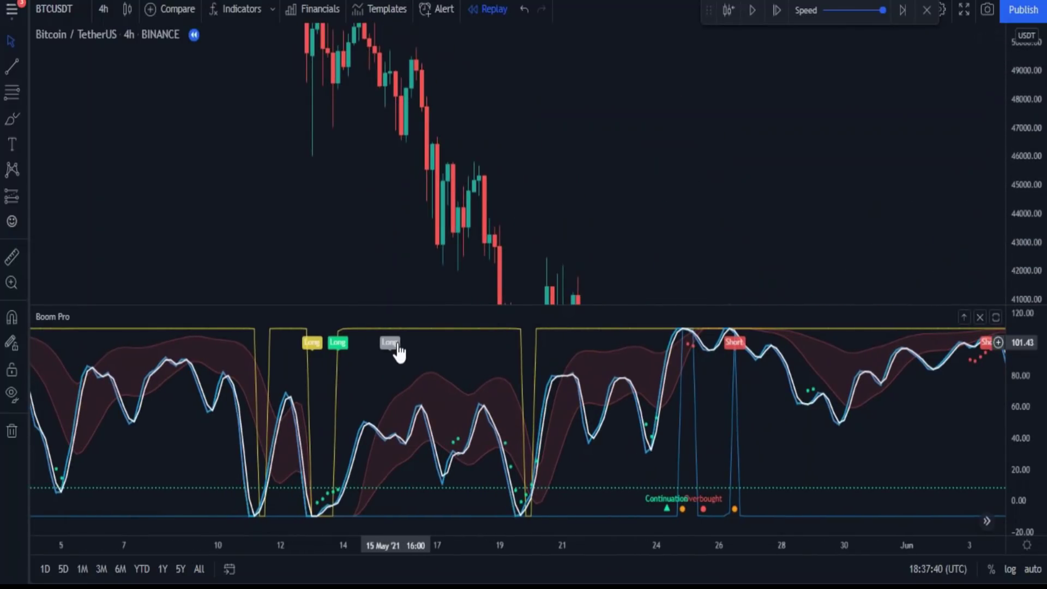
{"action": "left_click_drag", "start_coordinate": [390, 241], "coordinate": [250, 211]}
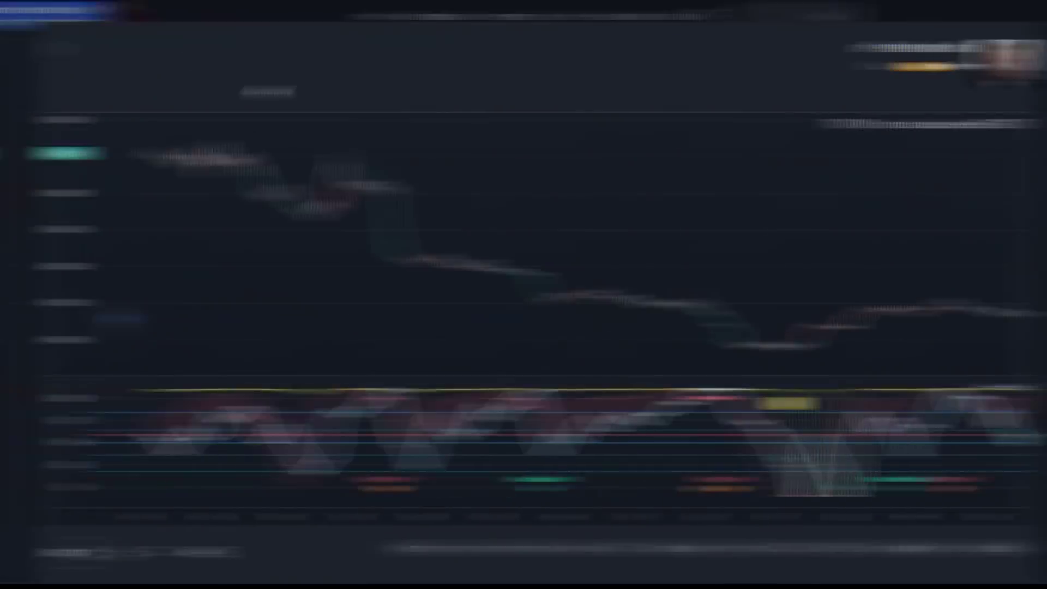
Step: Scroll the Boom Hunter Pro script page past its description and source code to the comments
{"action": "scroll", "coordinate": [622, 119], "scroll_direction": "down", "scroll_amount": 6}
{"action": "scroll", "coordinate": [680, 158], "scroll_direction": "up", "scroll_amount": 6}
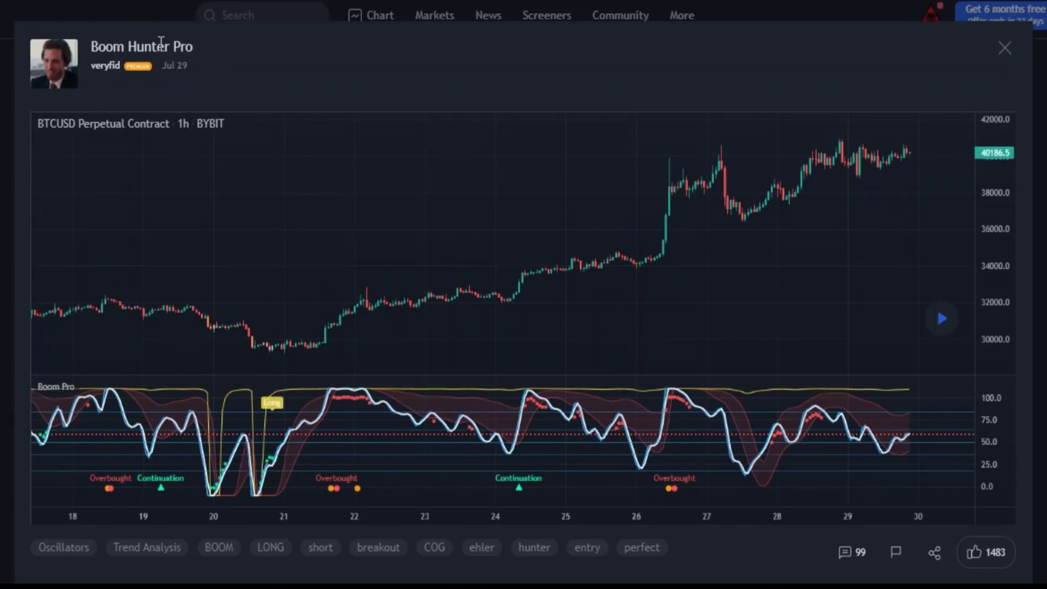
{"action": "scroll", "coordinate": [514, 250], "scroll_direction": "down", "scroll_amount": 20}
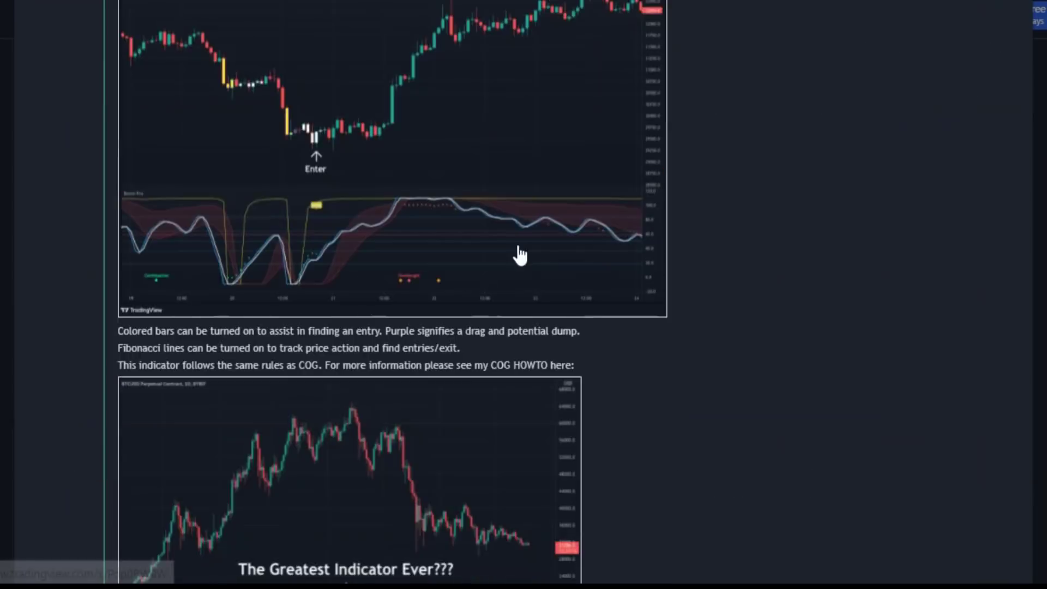
{"action": "scroll", "coordinate": [550, 286], "scroll_direction": "down", "scroll_amount": 20}
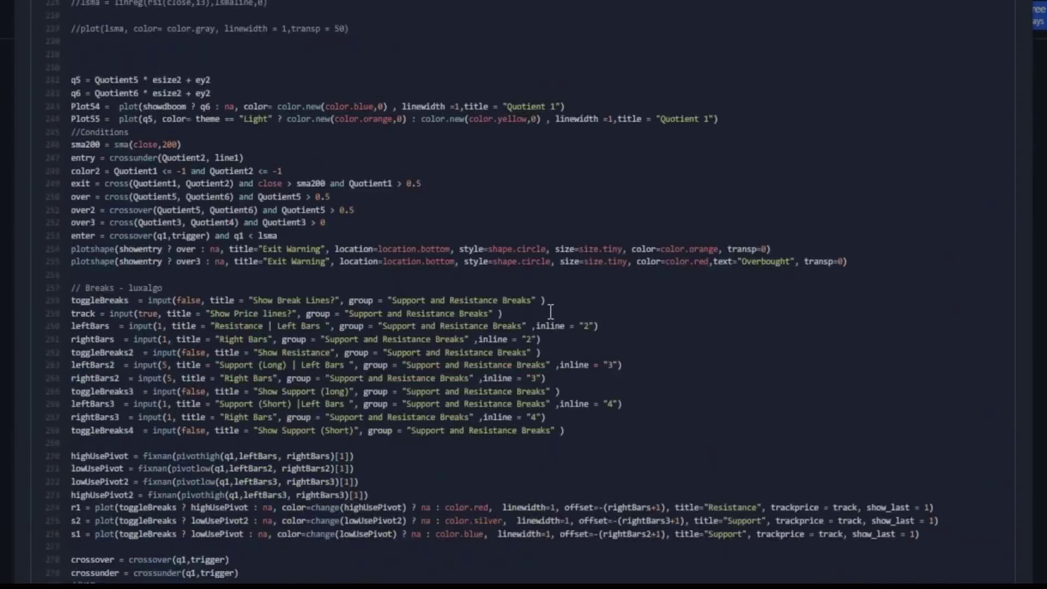
{"action": "scroll", "coordinate": [551, 313], "scroll_direction": "down", "scroll_amount": 12}
{"action": "scroll", "coordinate": [551, 317], "scroll_direction": "up", "scroll_amount": 12}
{"action": "scroll", "coordinate": [371, 327], "scroll_direction": "up", "scroll_amount": 3}
{"action": "scroll", "coordinate": [358, 420], "scroll_direction": "down", "scroll_amount": 10}
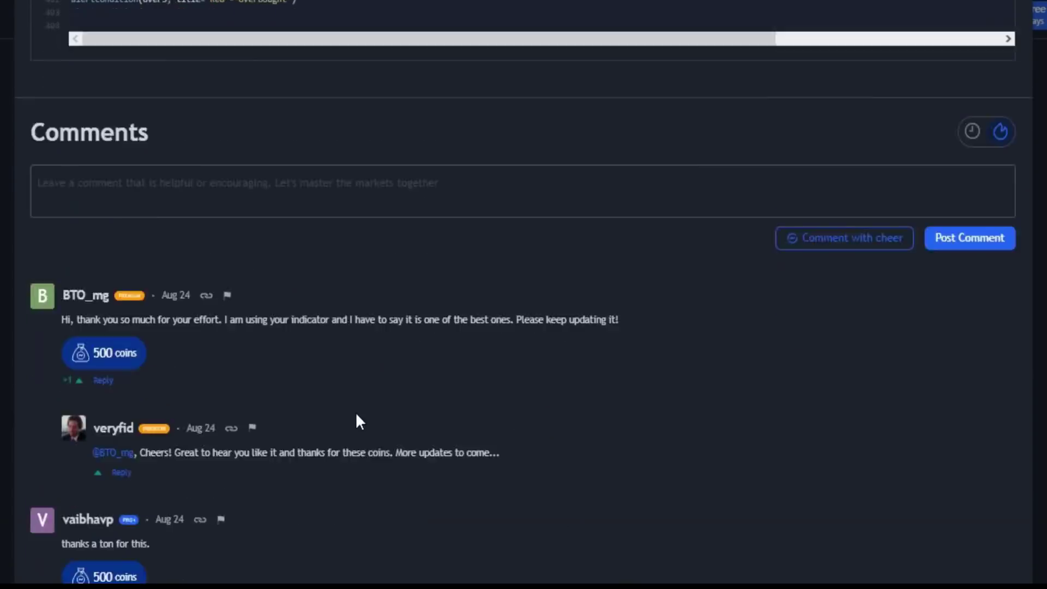